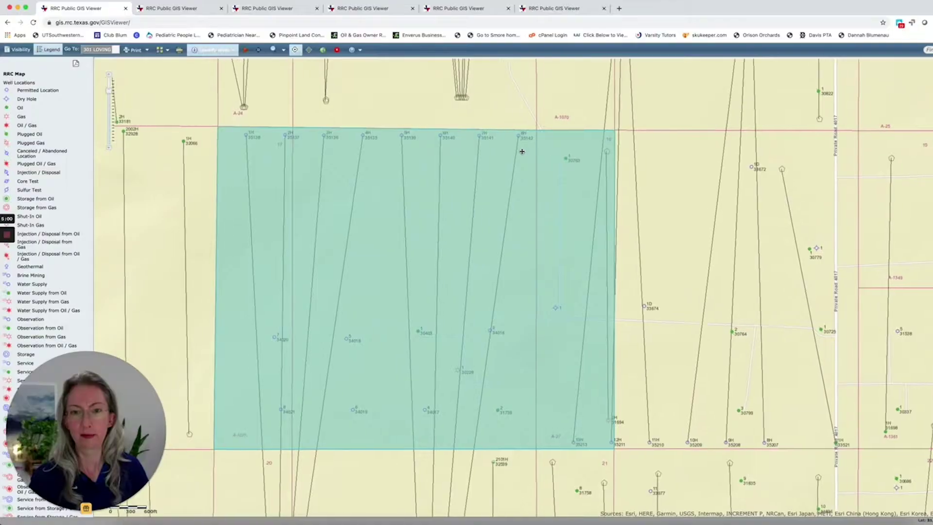
Step: Pan the Loving County map right to center the shaded tract and its crossing well laterals
drag(521, 150, 593, 151)
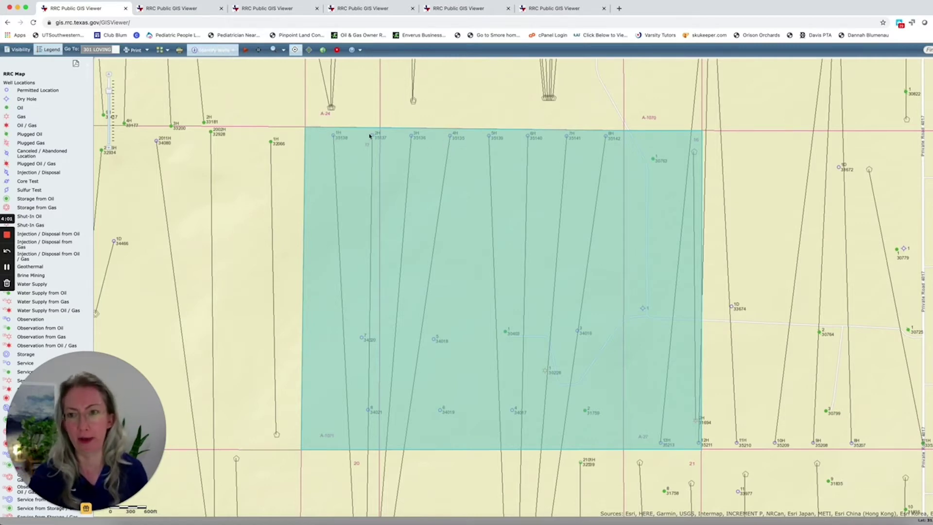
Step: Zoom the map out two levels so the tract sits among dense surrounding wells
click(109, 148)
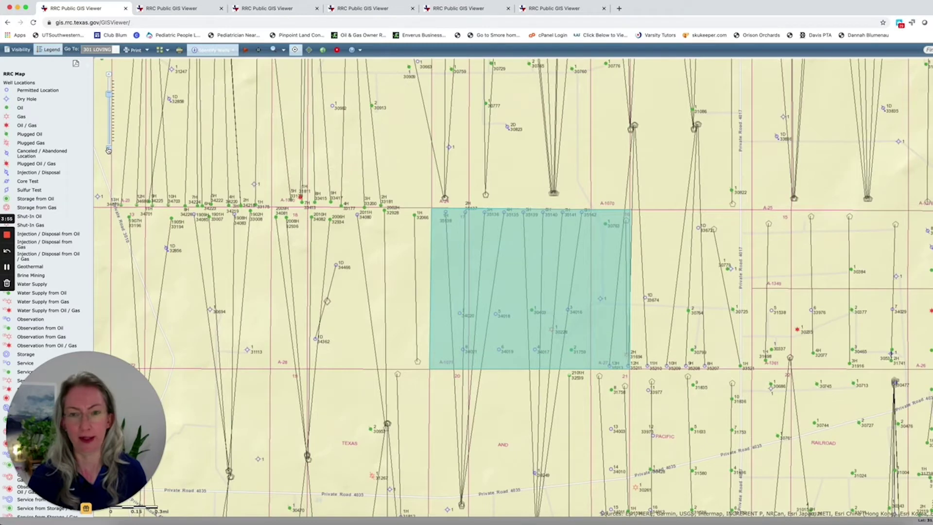
click(109, 148)
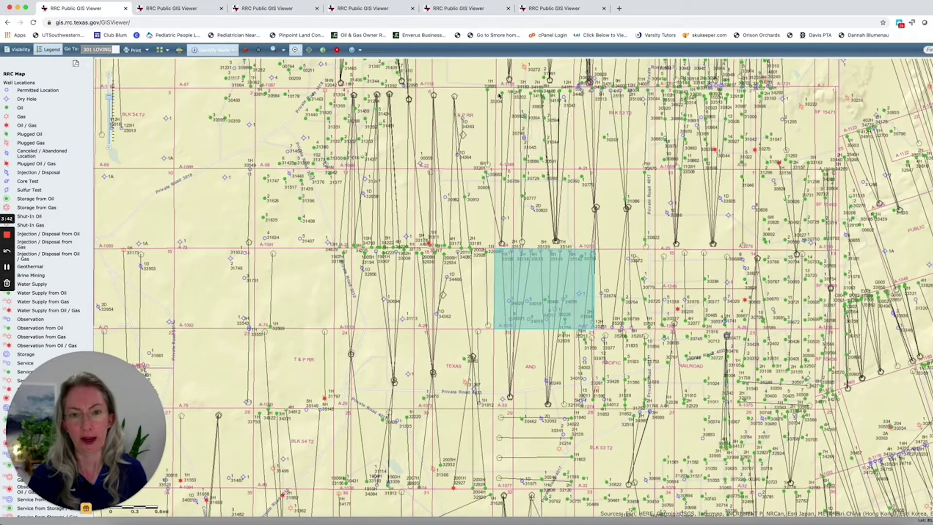
mouse_move(530, 95)
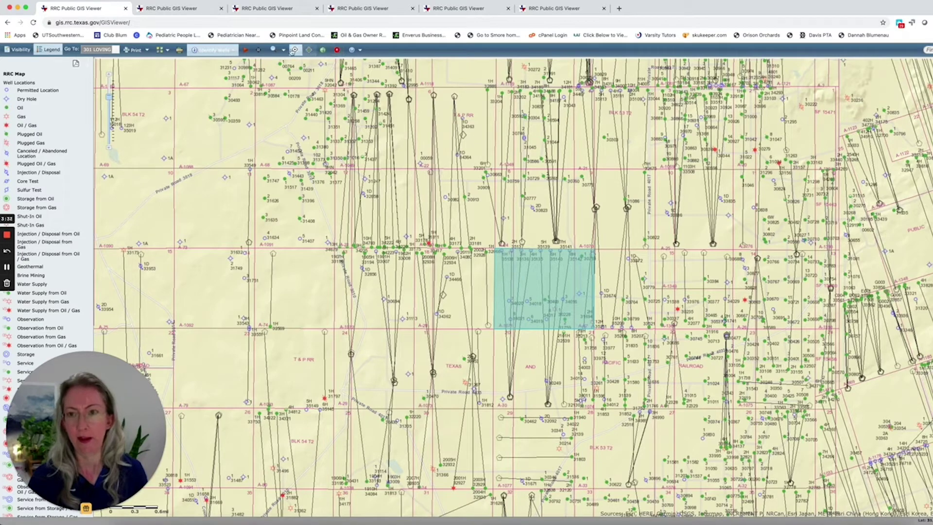
click(277, 51)
Step: Switch the identify tool to Identify Wells
click(199, 51)
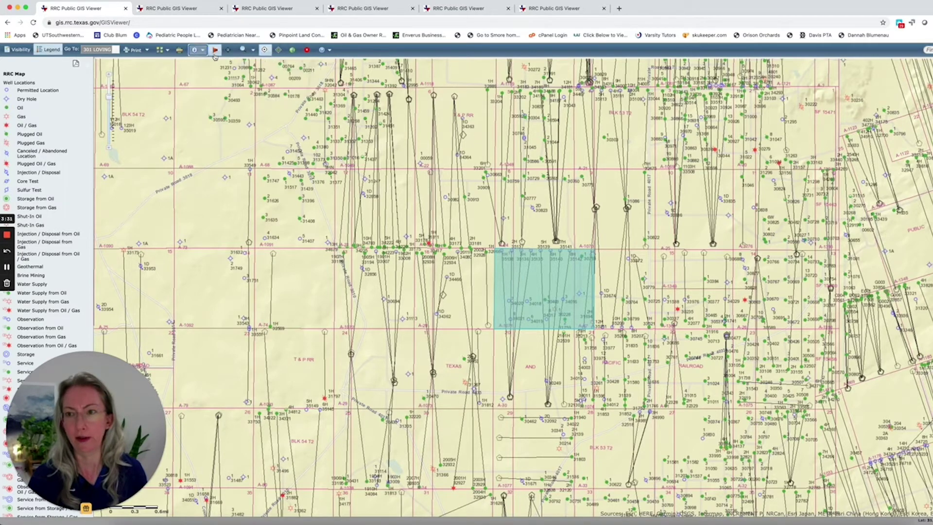
click(203, 51)
click(209, 61)
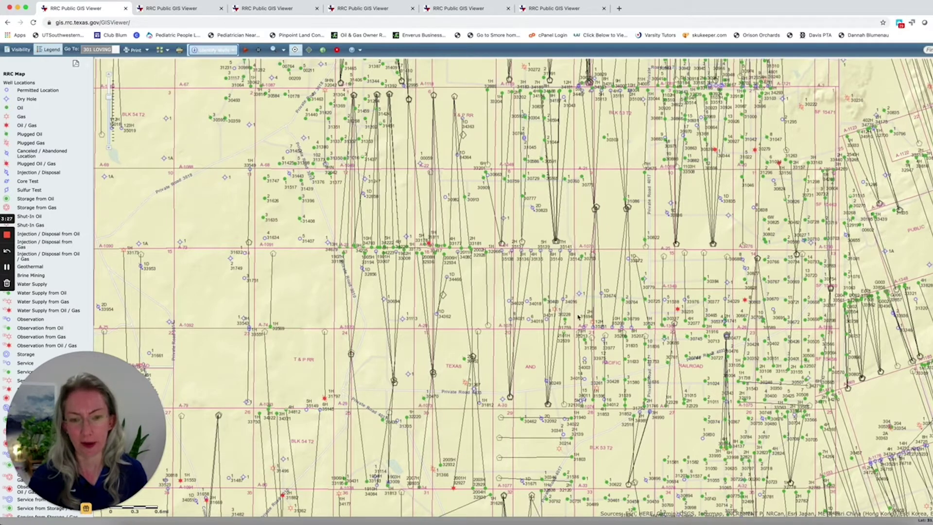
Step: Identify permitted well 1H (API 30135138) and review its drilling permit record
click(504, 253)
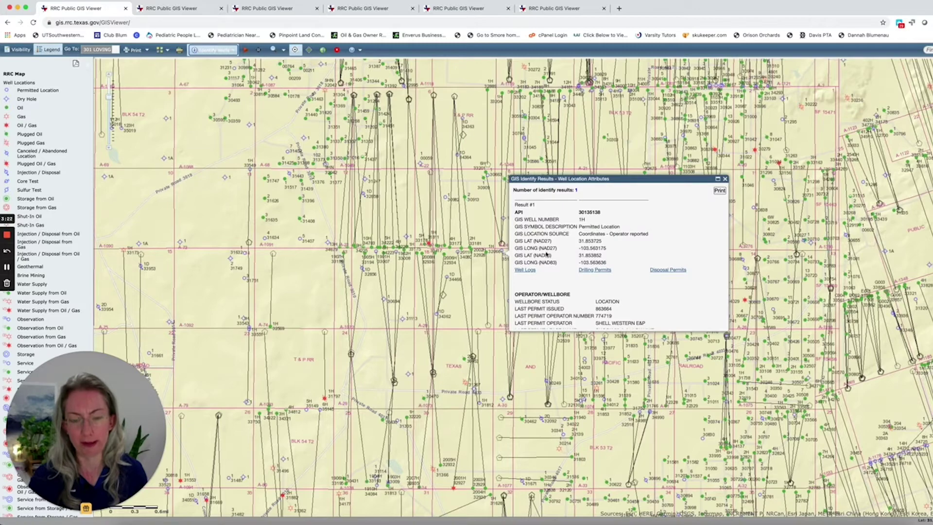
click(596, 270)
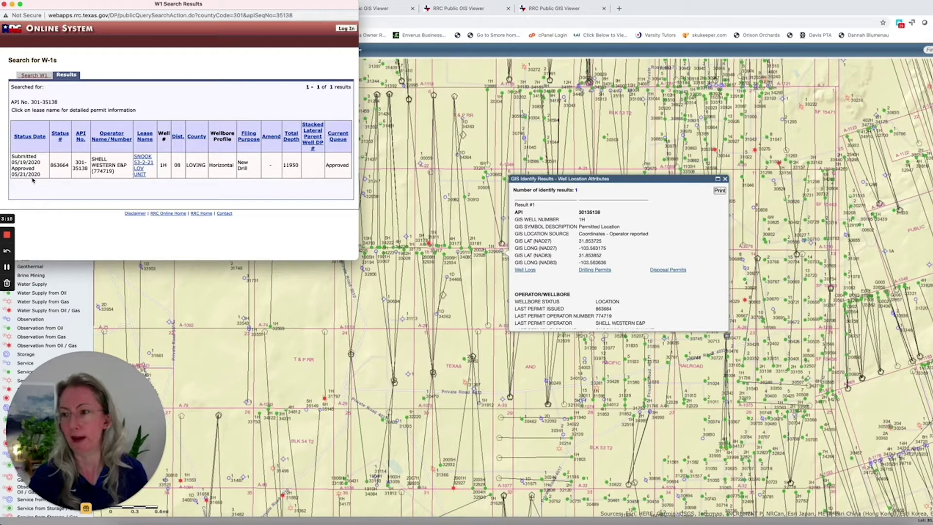
click(4, 4)
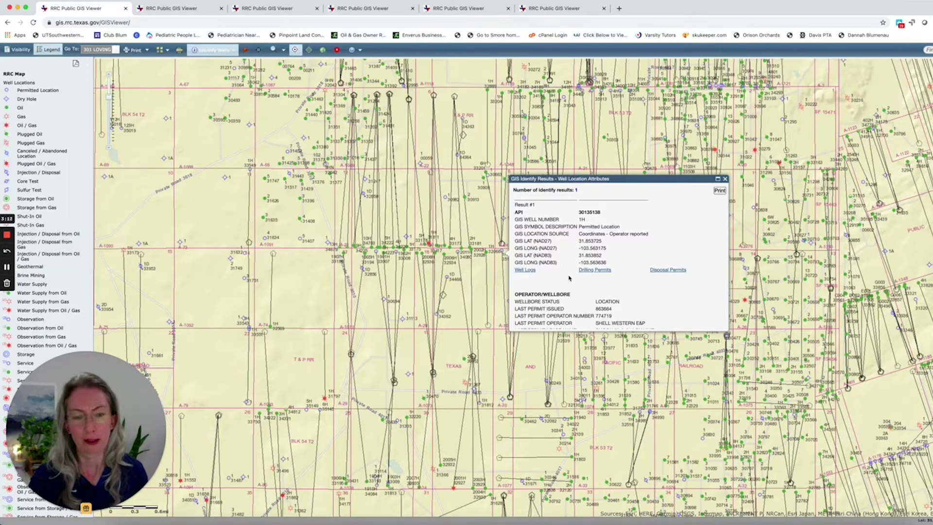
Step: Identify the nearby oil well and open lease 38220's production report for Oct 2019–Sep 2020
click(726, 179)
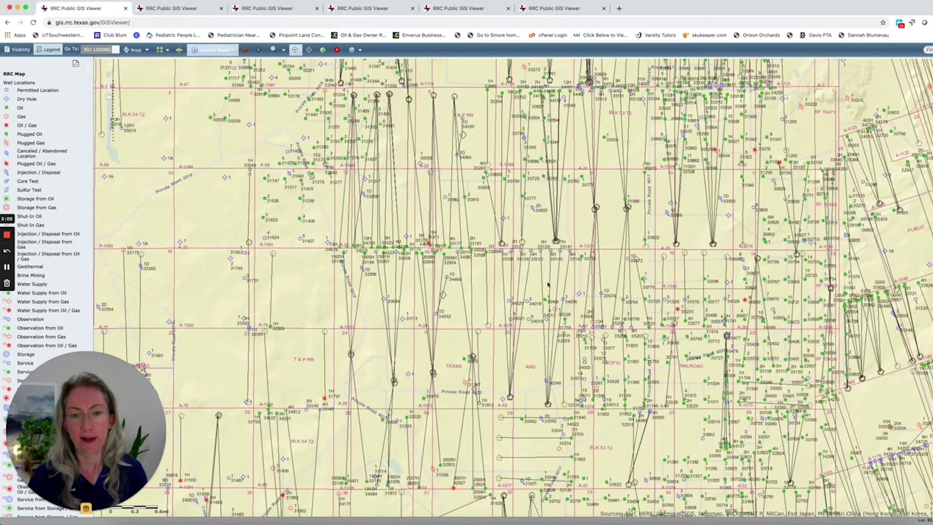
mouse_move(545, 302)
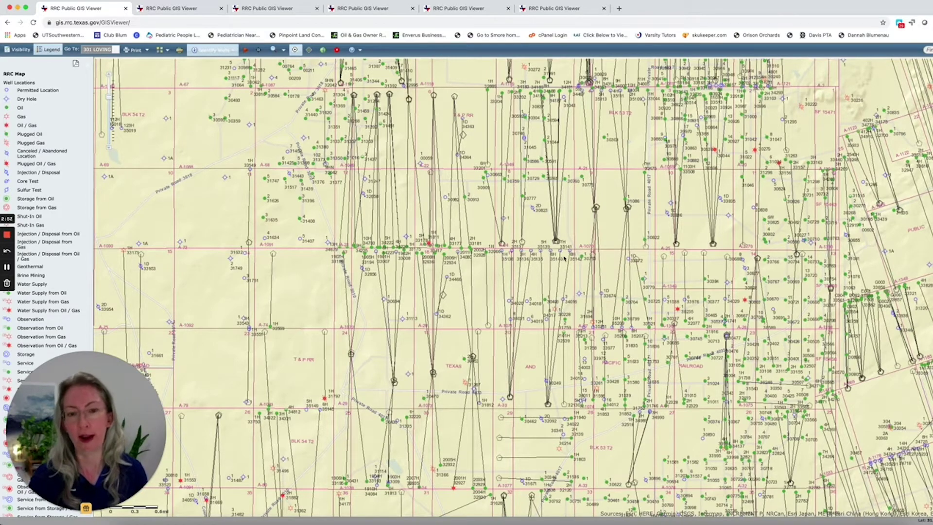
click(545, 303)
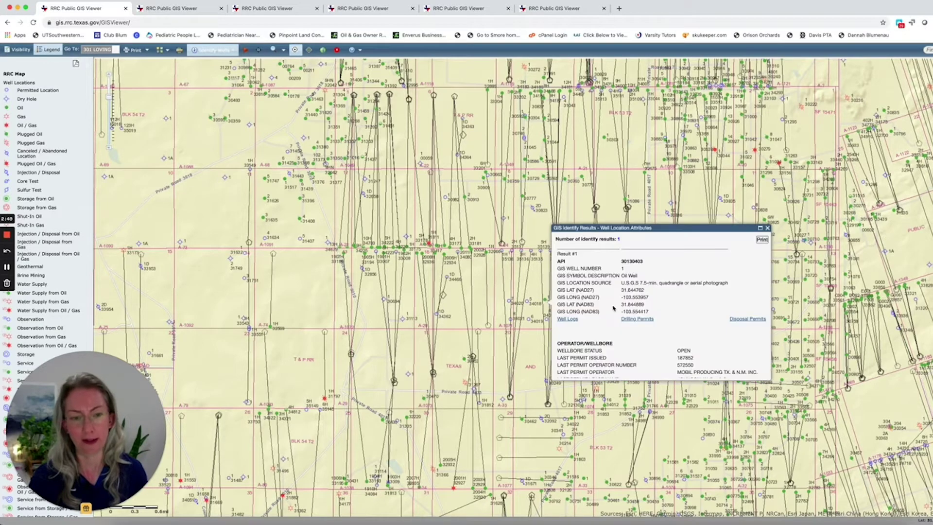
scroll(614, 308, down, 2)
click(581, 371)
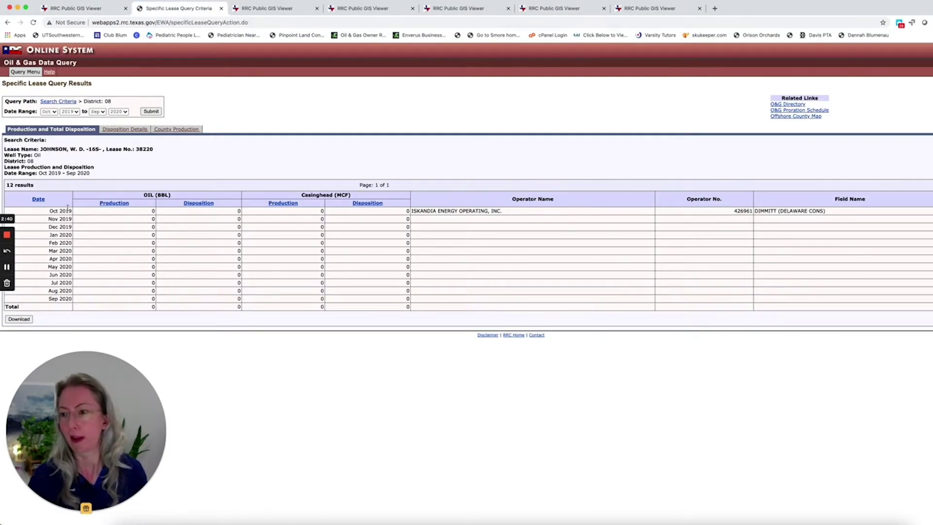
Step: Rerun the lease query from 2013, listing all 84 months down to the 7,498 BBL oil total
click(70, 111)
click(70, 62)
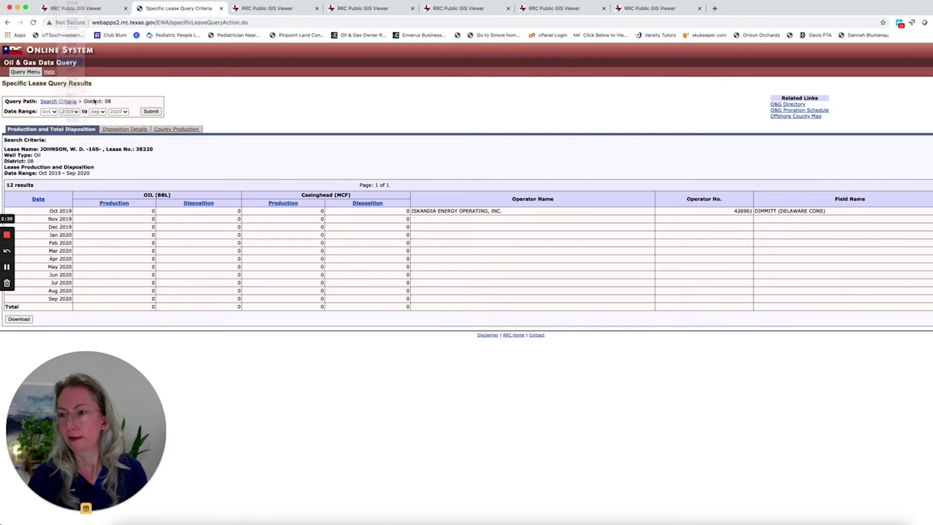
click(154, 113)
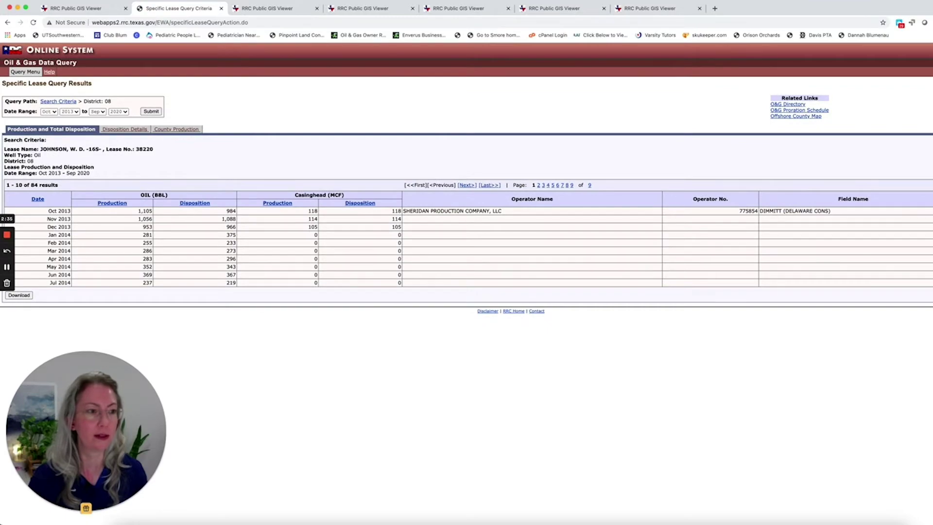
click(590, 186)
scroll(276, 246, down, 3)
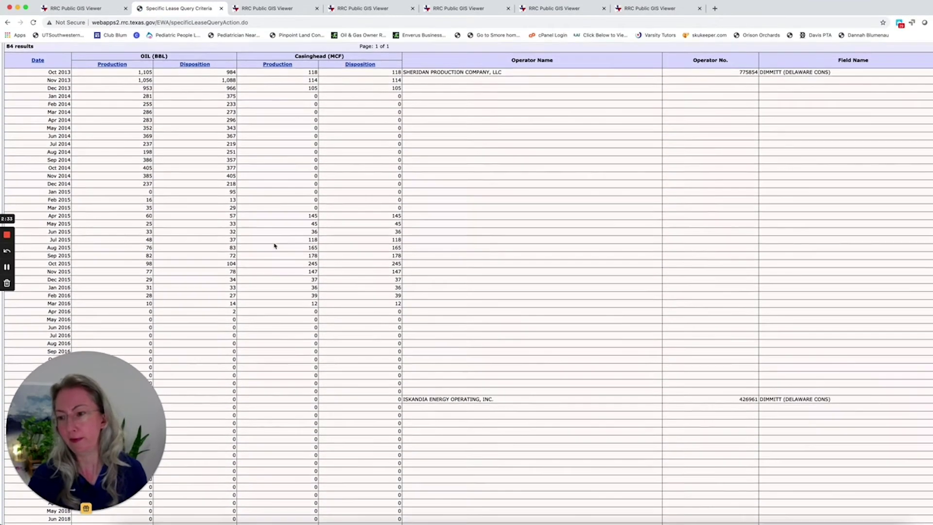
scroll(275, 246, down, 3)
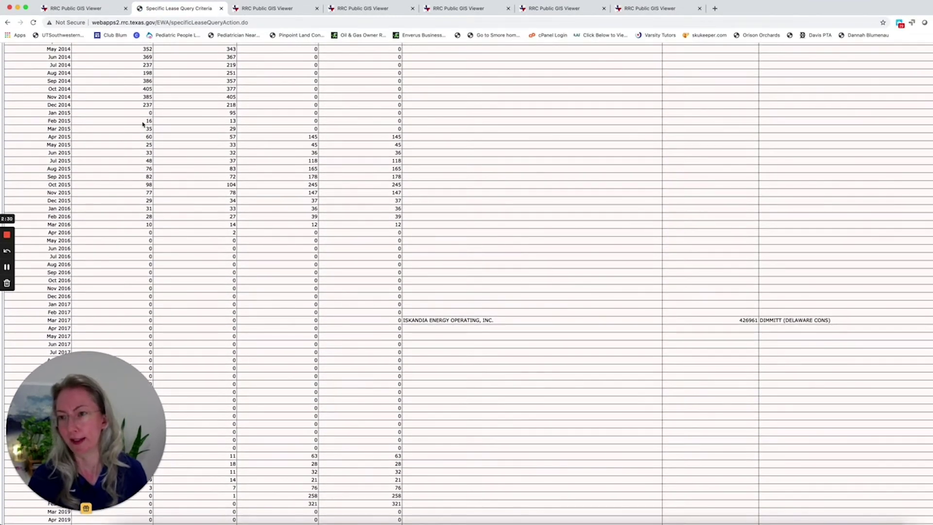
scroll(143, 125, down, 3)
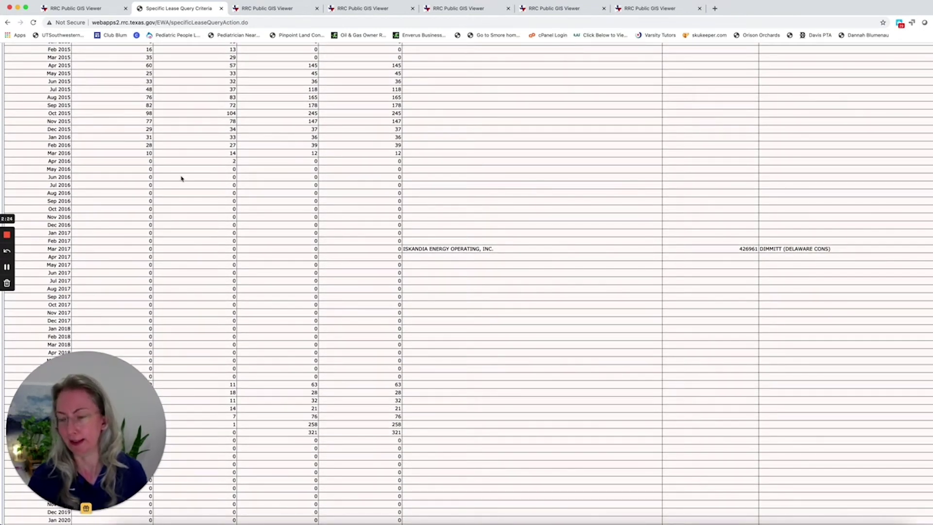
scroll(181, 179, down, 4)
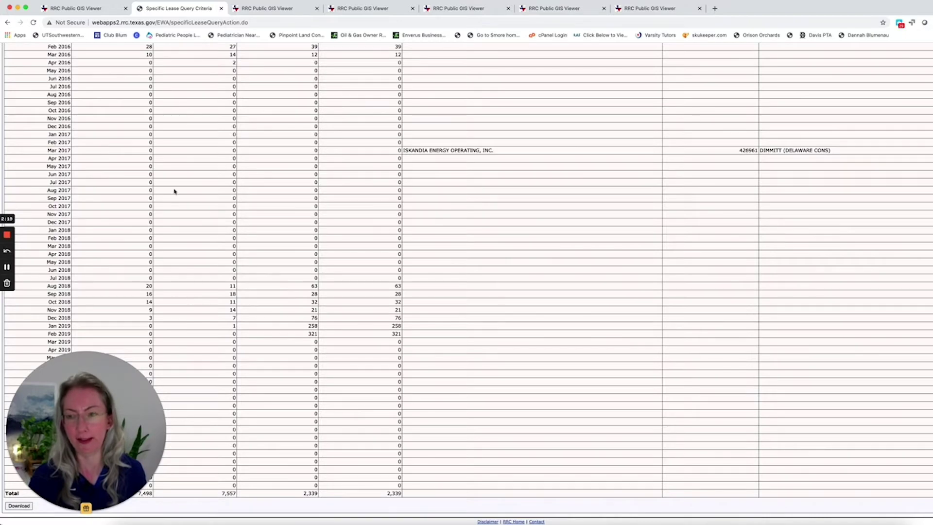
Step: Close the well's identify popup on the GIS map, then close the lease production tab
click(88, 12)
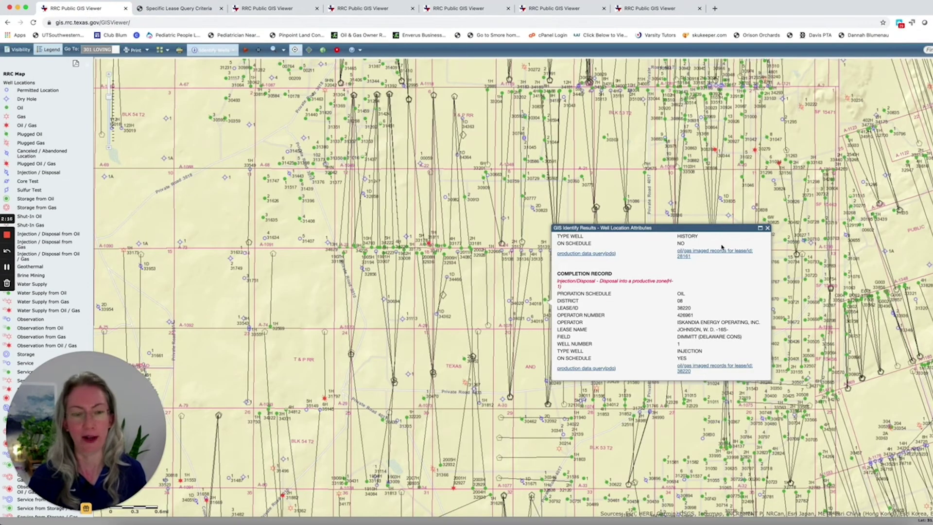
click(767, 228)
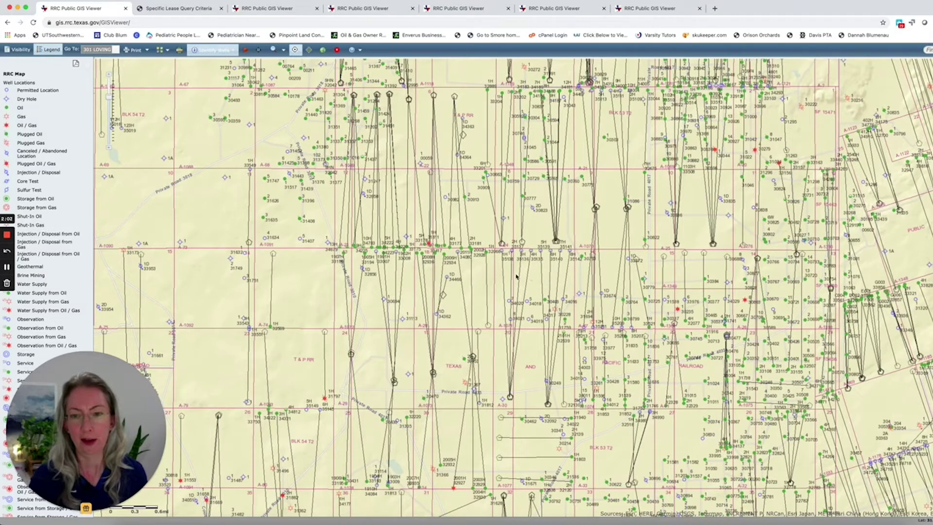
click(197, 12)
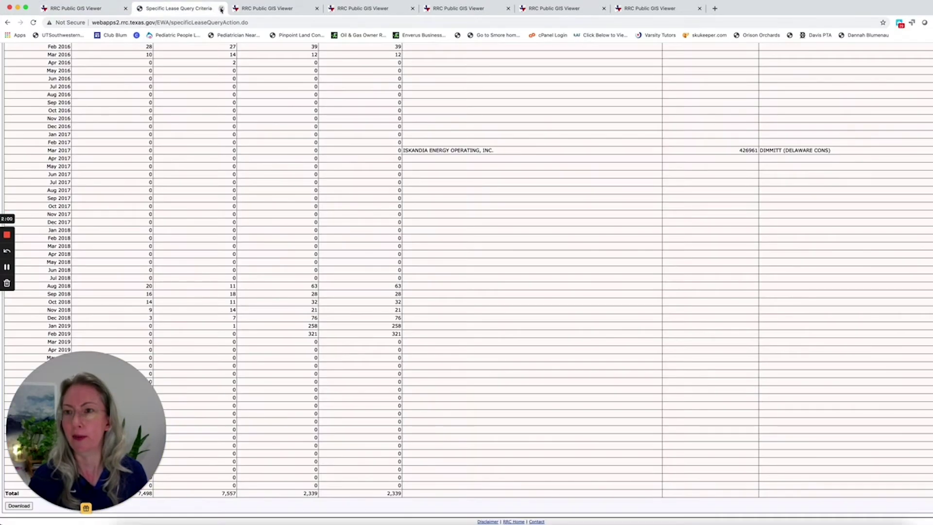
click(221, 8)
Step: Switch to the Glasscock County tract map and zoom out one level around the tract
click(183, 12)
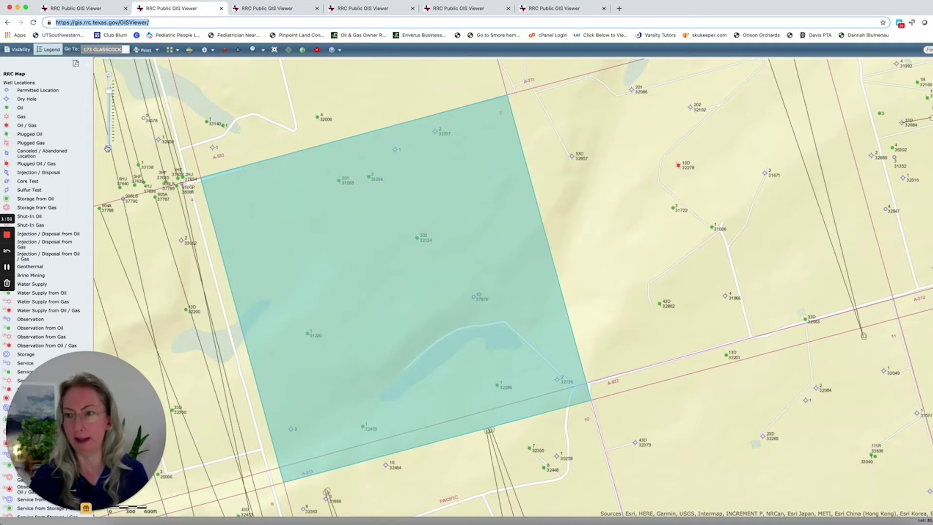
click(108, 149)
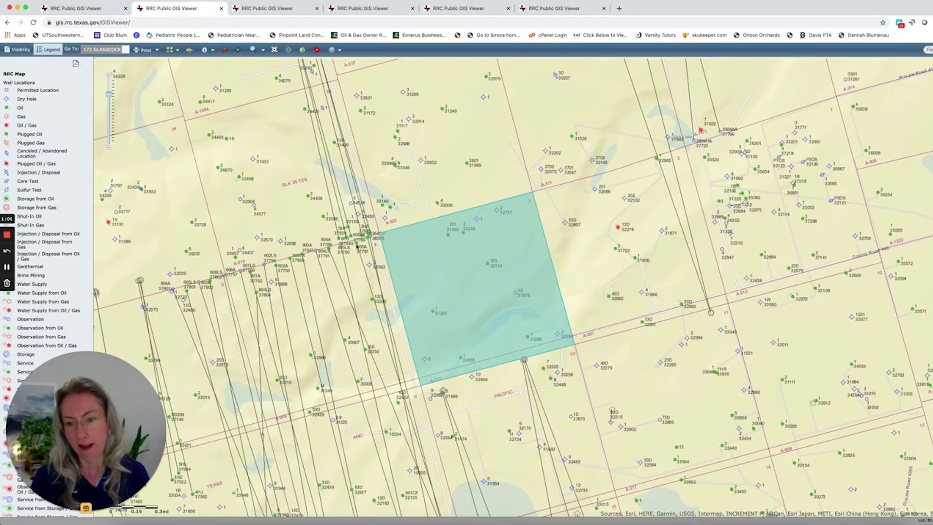
mouse_move(357, 245)
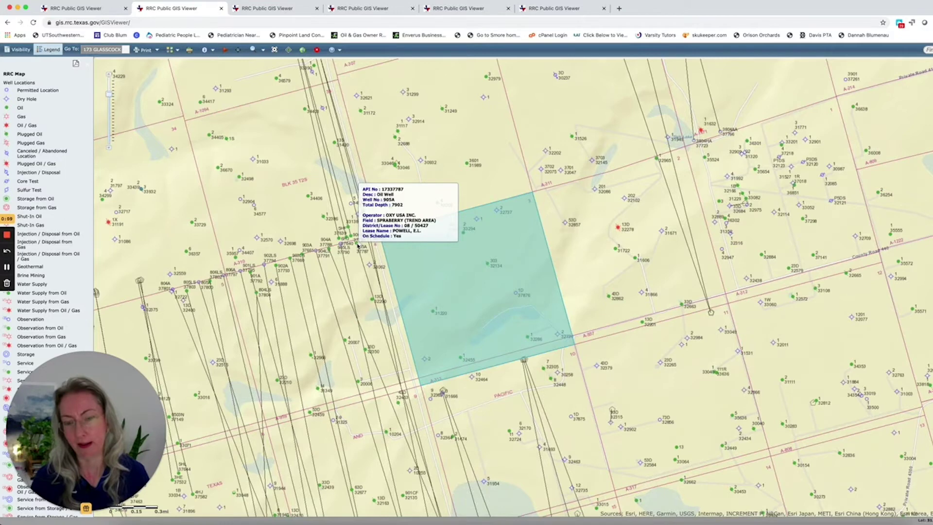
Step: Identify producing oil well 905A and open its lease 50427 production report
click(213, 49)
click(214, 58)
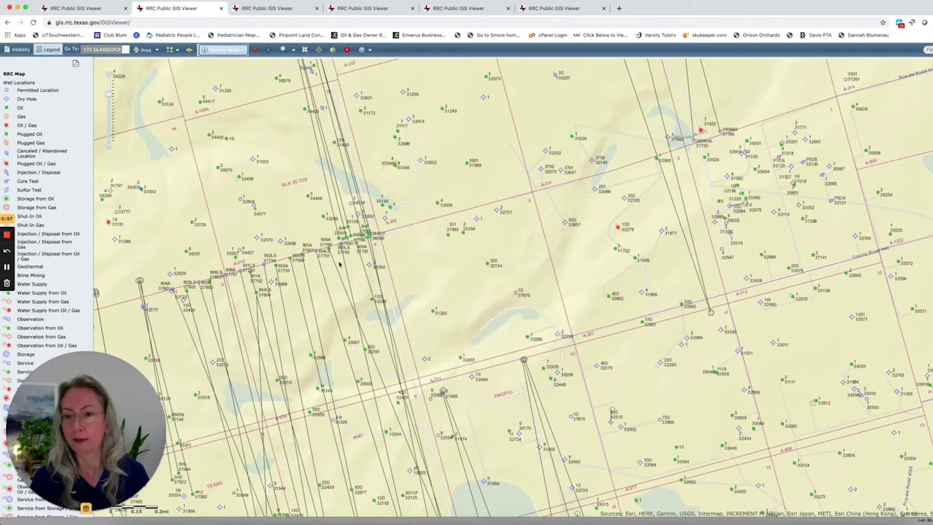
click(358, 245)
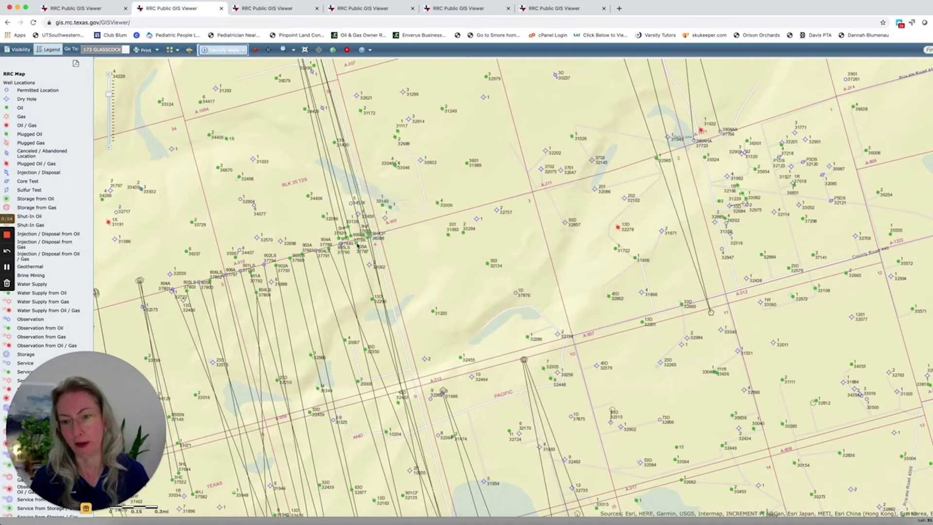
scroll(409, 240, down, 5)
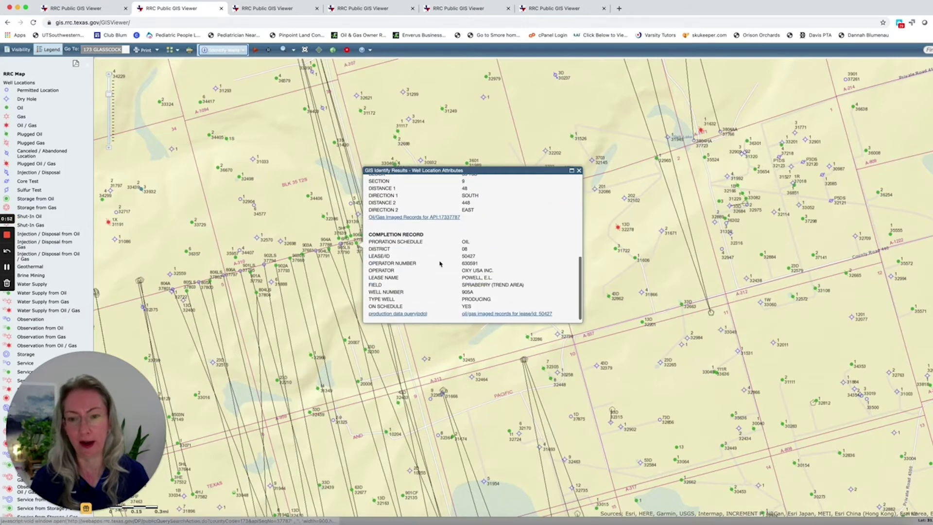
click(403, 317)
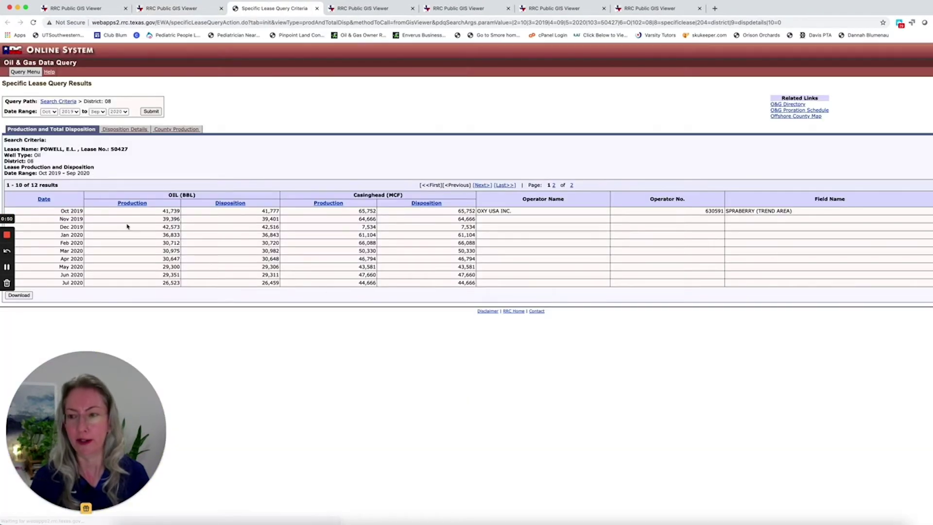
Step: Extend the POWELL lease report to start in October 2015, then return to the well map
click(70, 111)
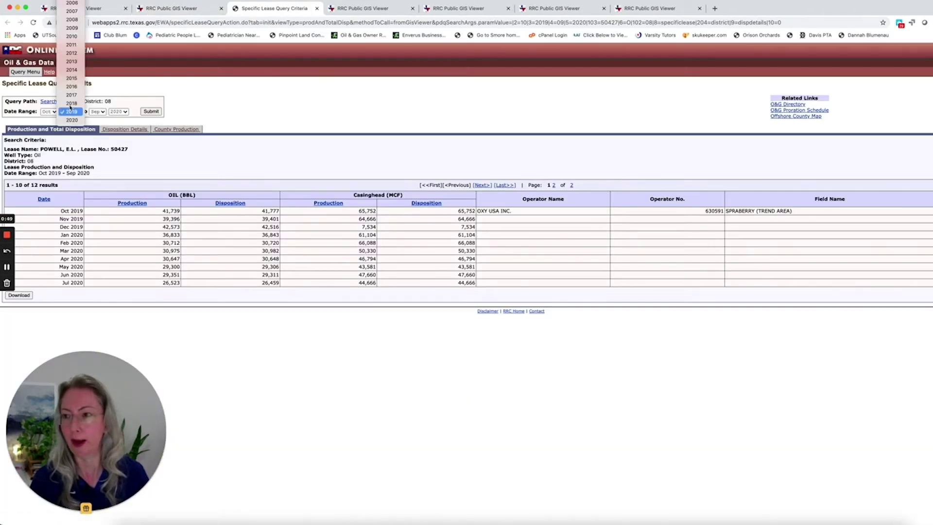
click(71, 70)
click(151, 112)
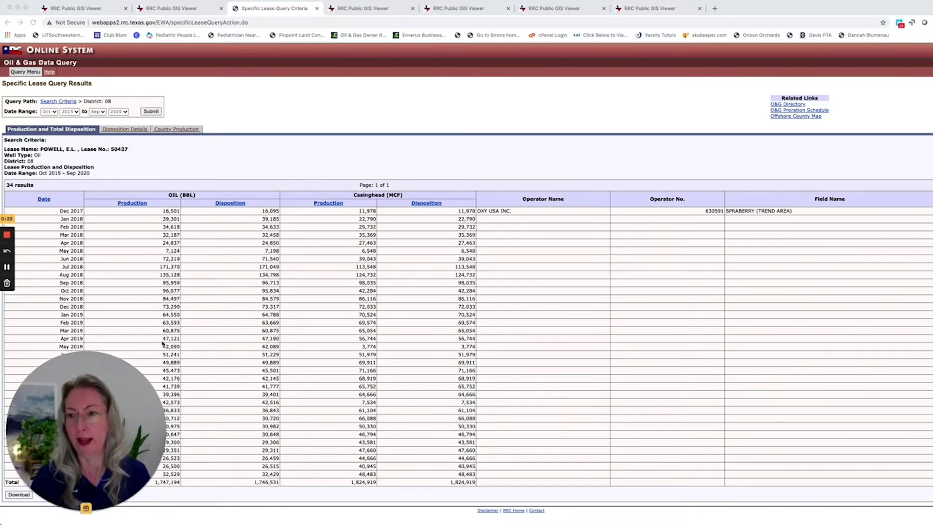
click(166, 7)
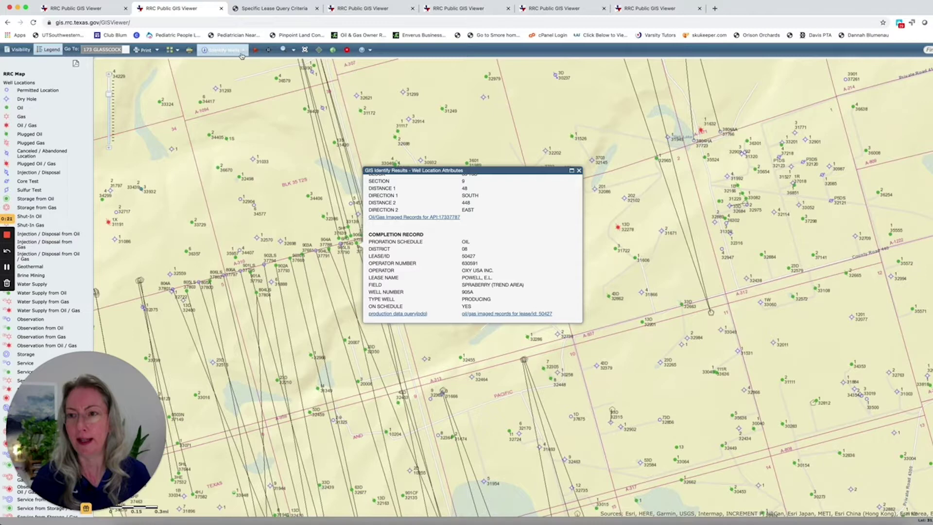
Step: Show the Gray County tract map zoomed out two levels, recentered, then zoomed in once
click(580, 169)
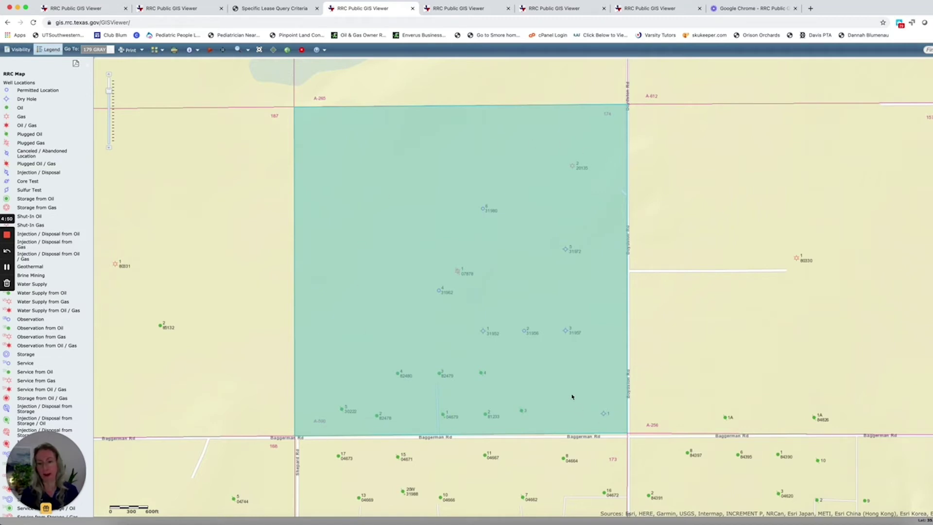
click(109, 148)
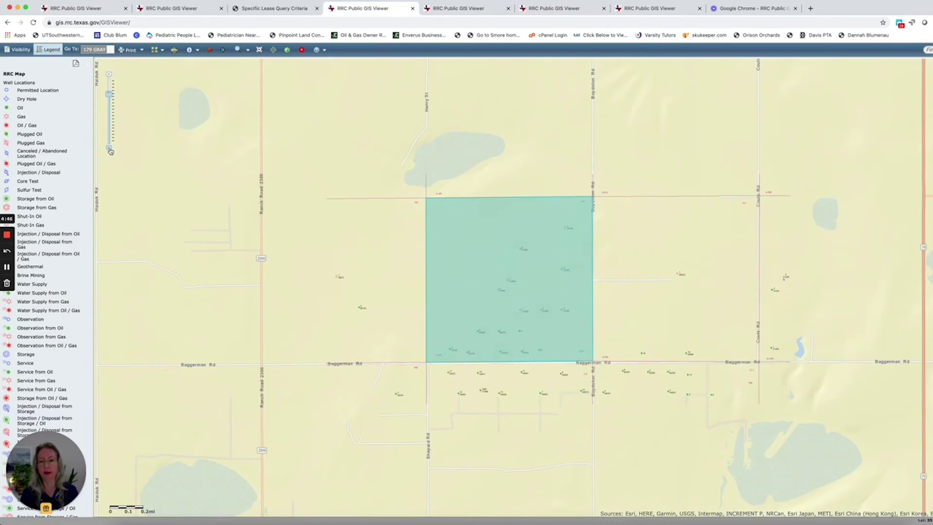
click(110, 149)
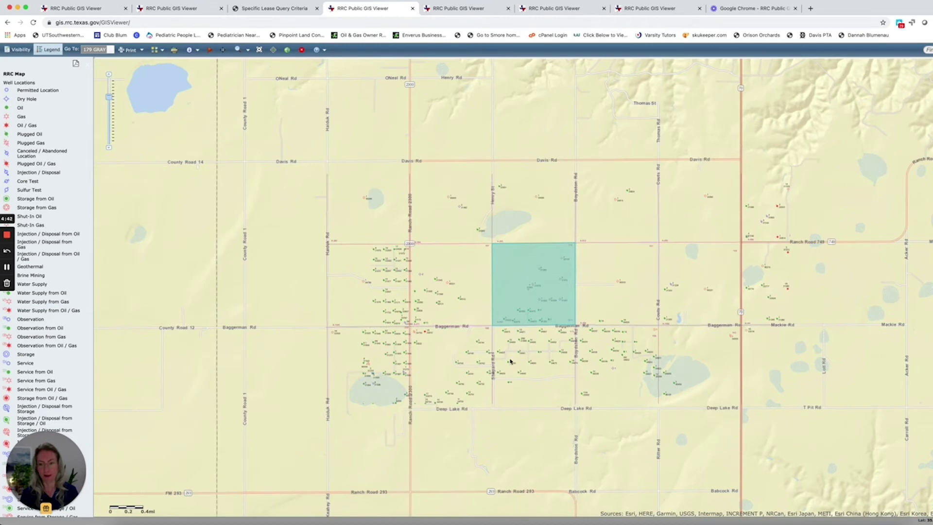
drag(552, 363, 535, 298)
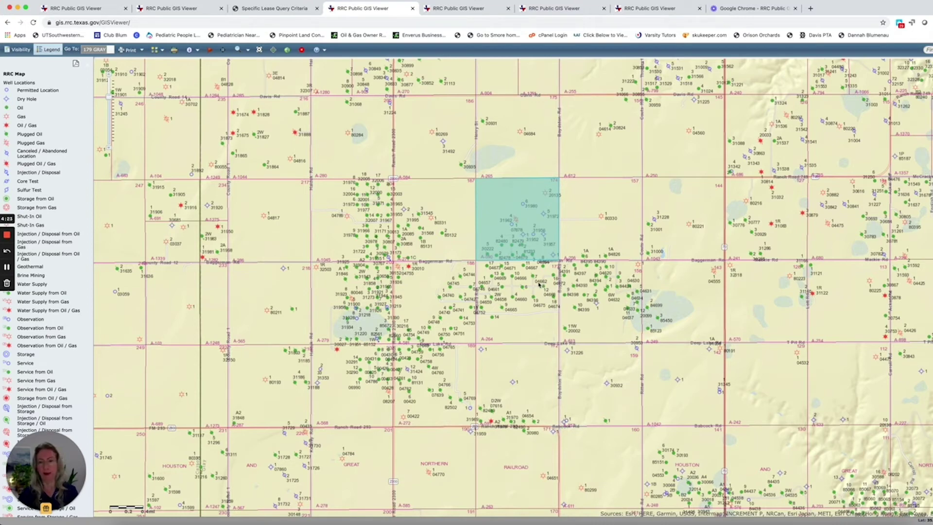
mouse_move(535, 294)
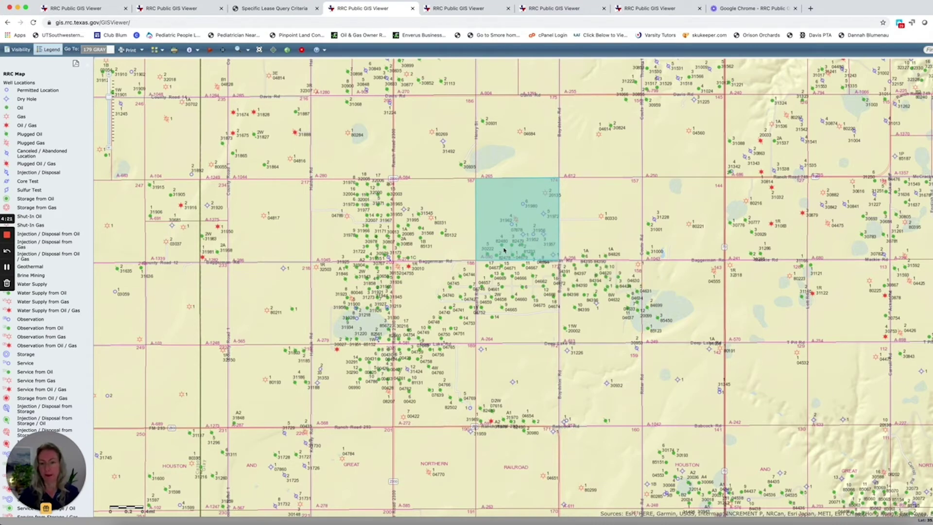
click(108, 75)
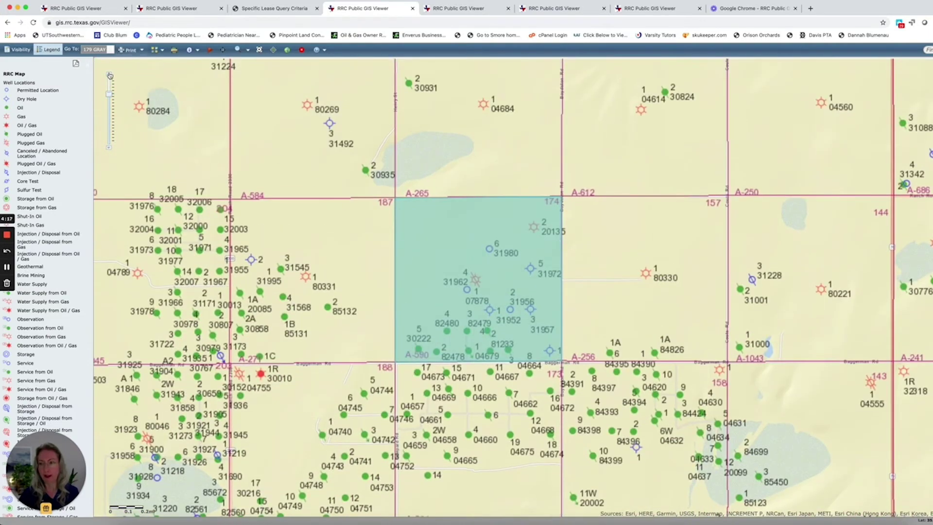
Step: Zoom in one more level on the teal Gray County tract to see individual well symbols
click(110, 75)
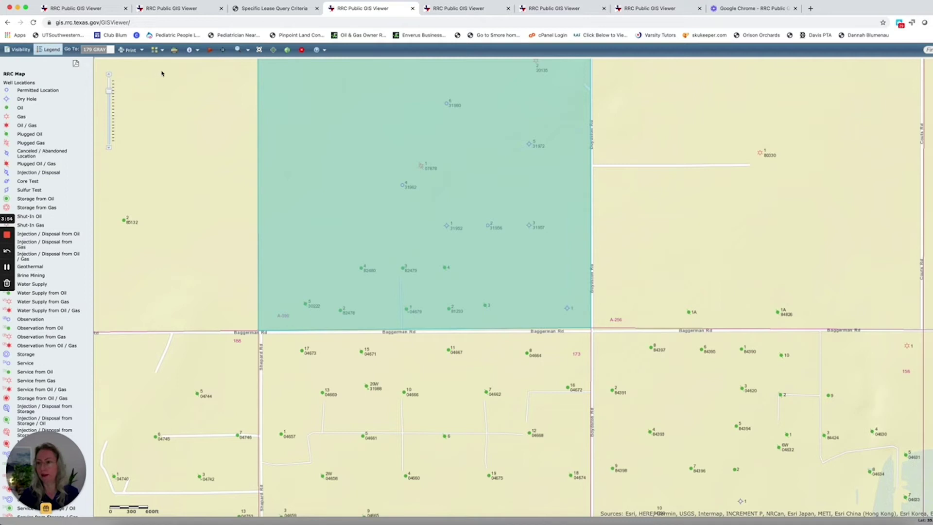
Step: Identify well 82480 in the tract and open production data for its PANHANDLE lease 00489
click(197, 49)
click(204, 68)
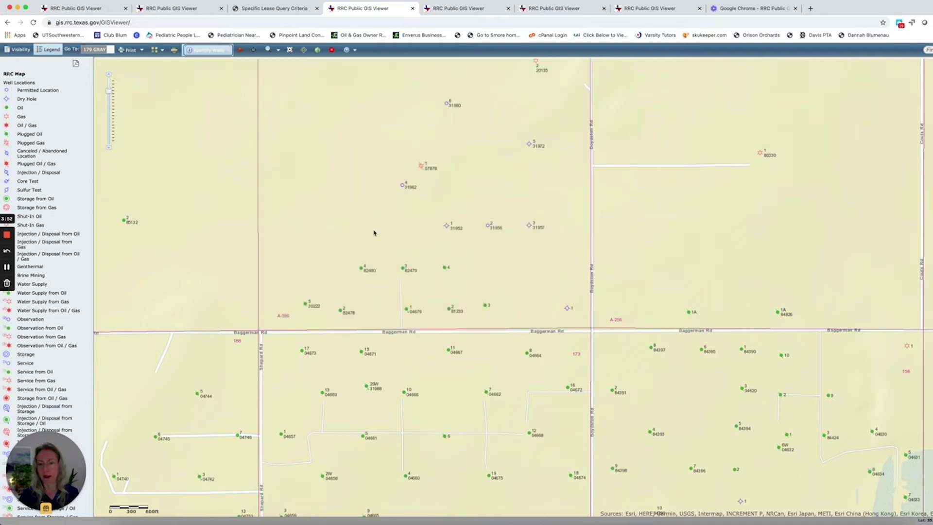
click(360, 269)
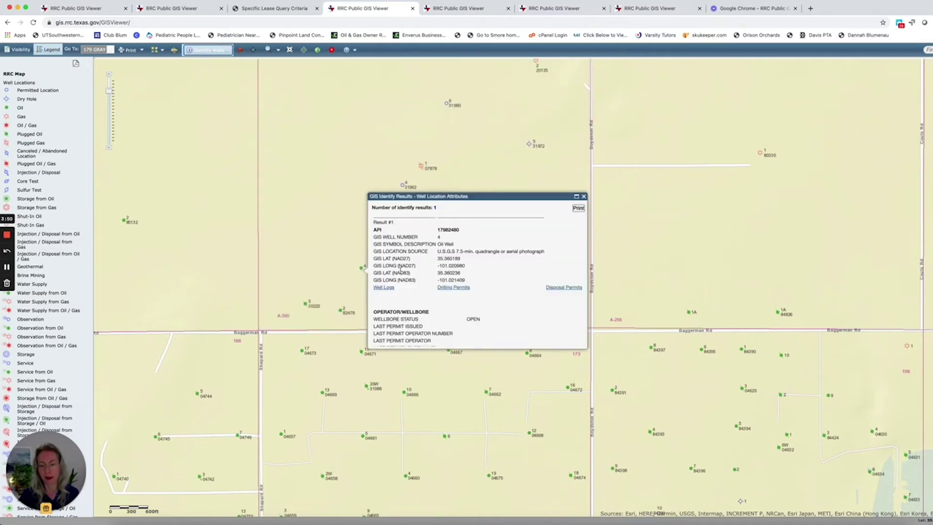
scroll(399, 266, down, 10)
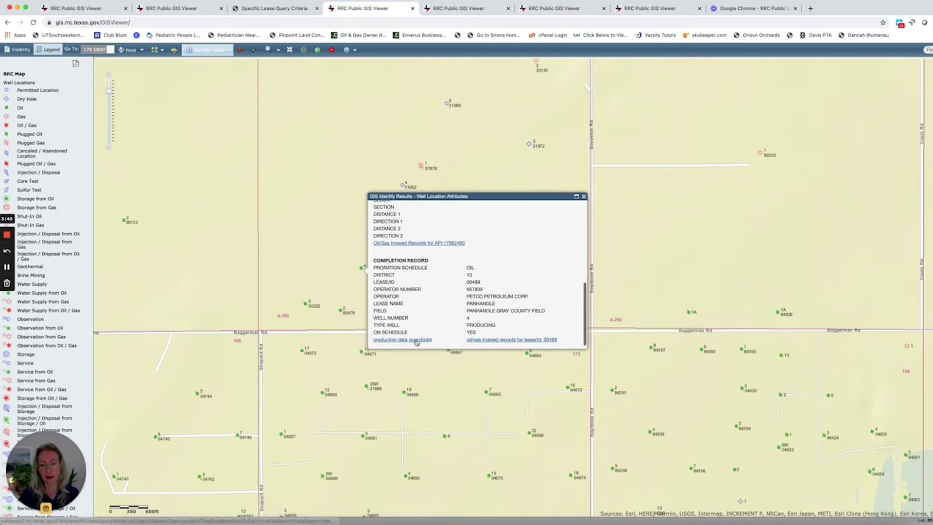
click(416, 340)
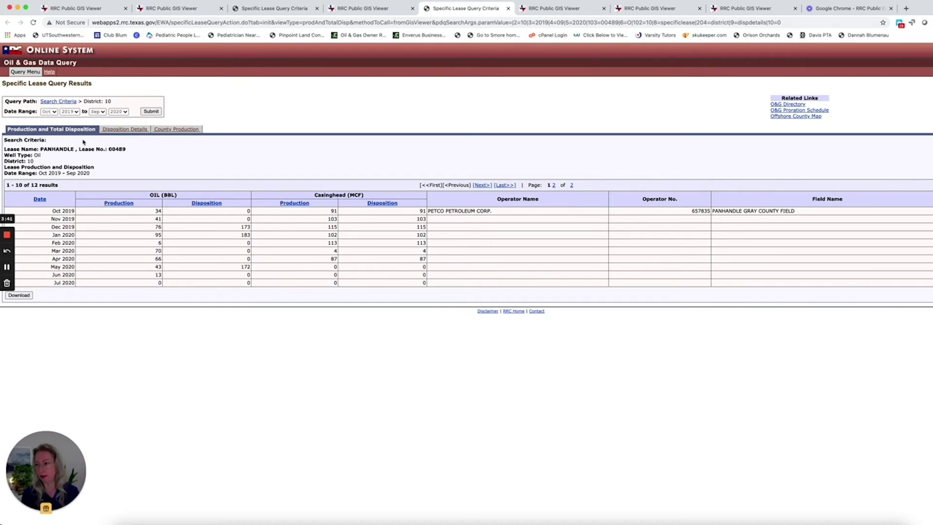
Step: Rerun the lease 00489 production report with start year 2014 and scroll down to the totals
click(70, 113)
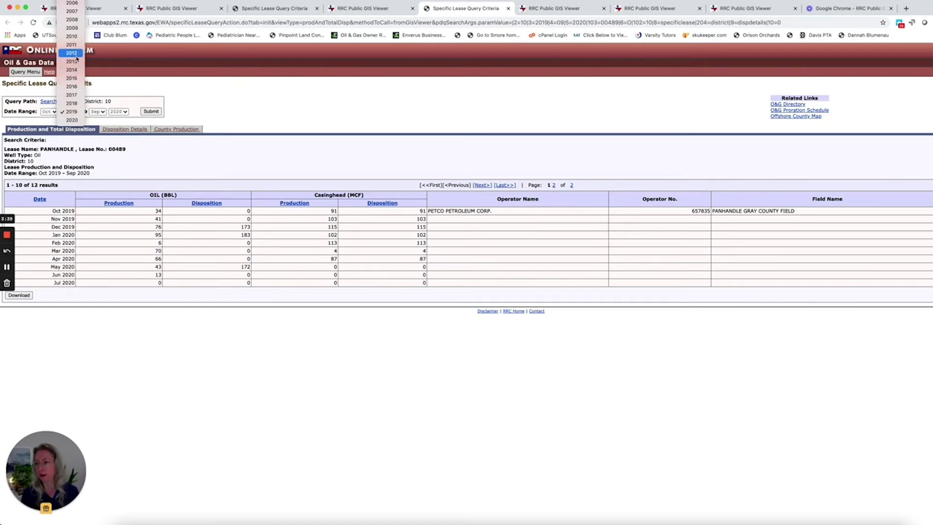
key(Return)
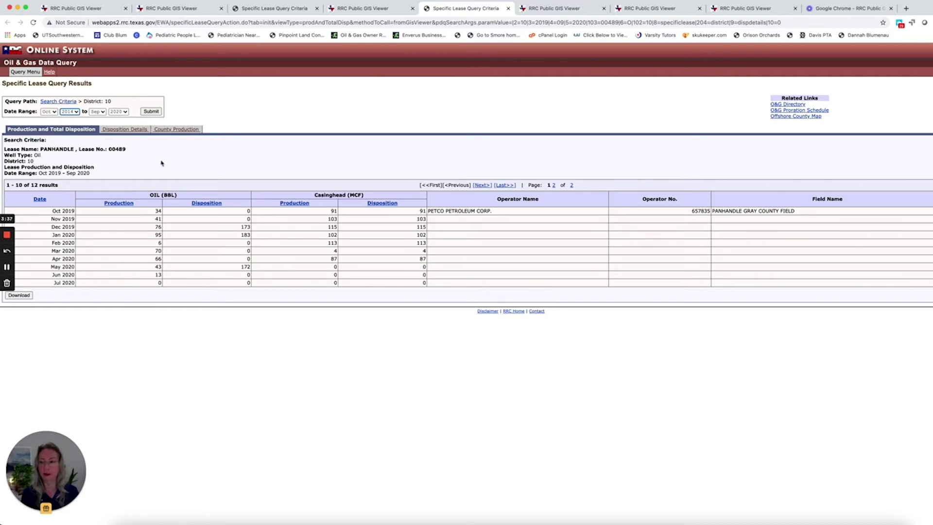
click(151, 111)
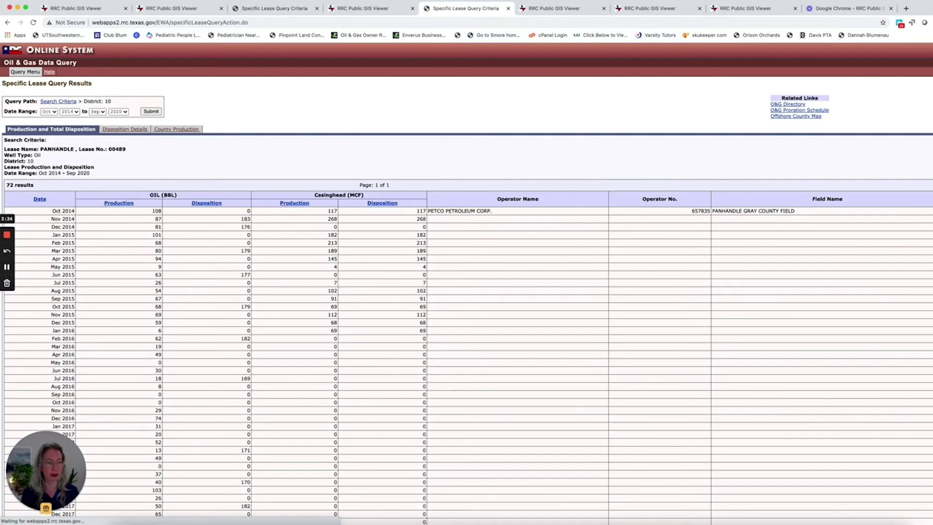
scroll(156, 247, down, 1)
scroll(156, 246, down, 10)
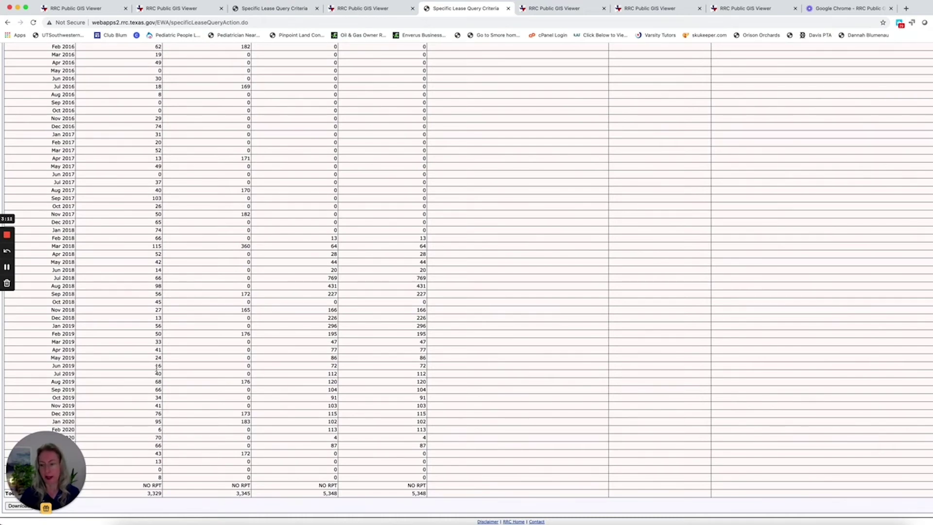
Step: Highlight disposition values 176 (Aug 2019) and 173 (Dec 2019), then return to the Gray County map
double_click(248, 381)
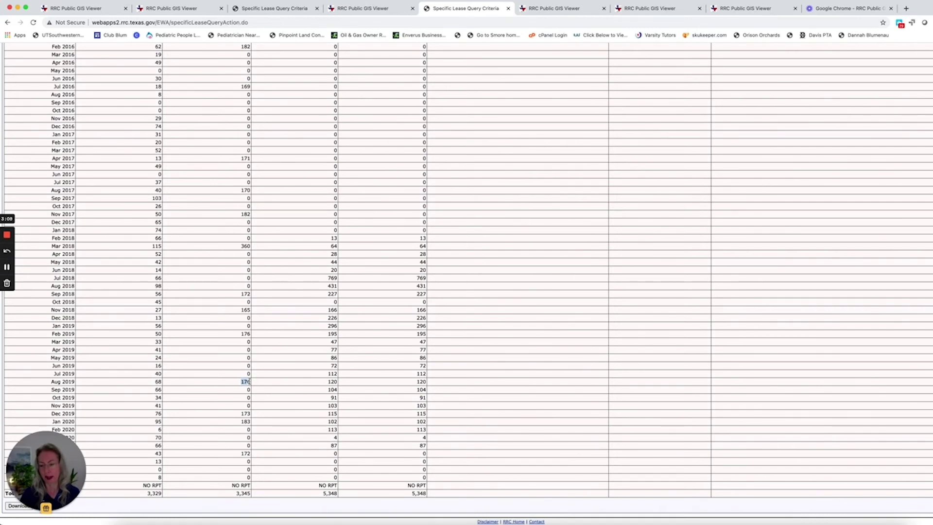
click(241, 417)
drag(241, 417, 248, 424)
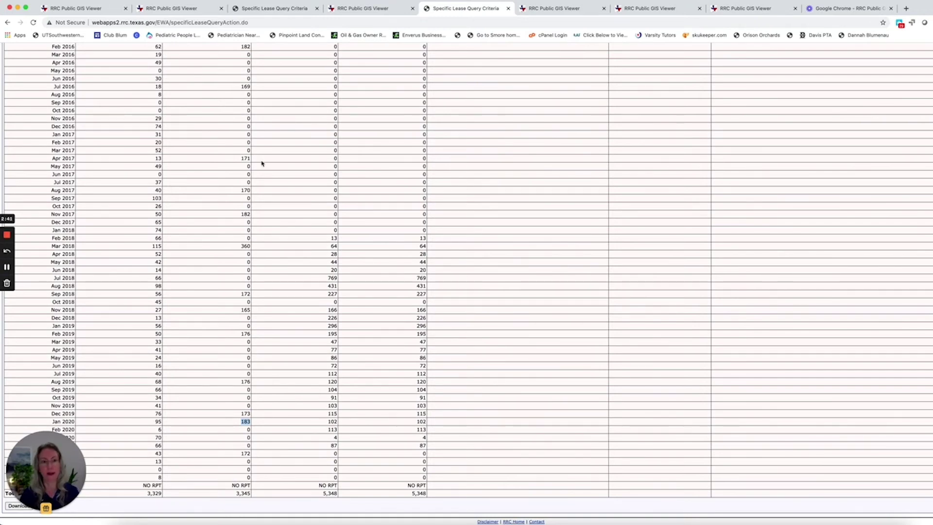
click(384, 11)
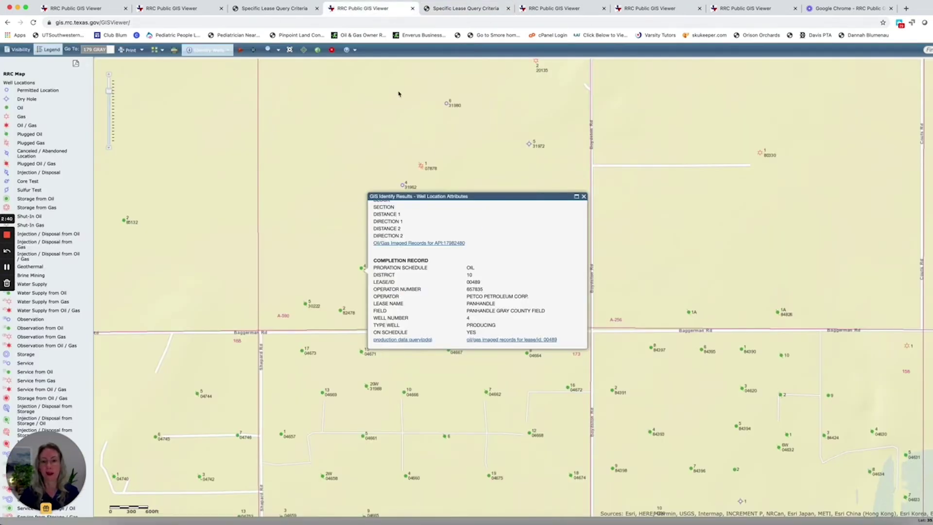
Step: Show the narrow Ward County tract zoomed out to reveal the crowded wells around it
click(573, 10)
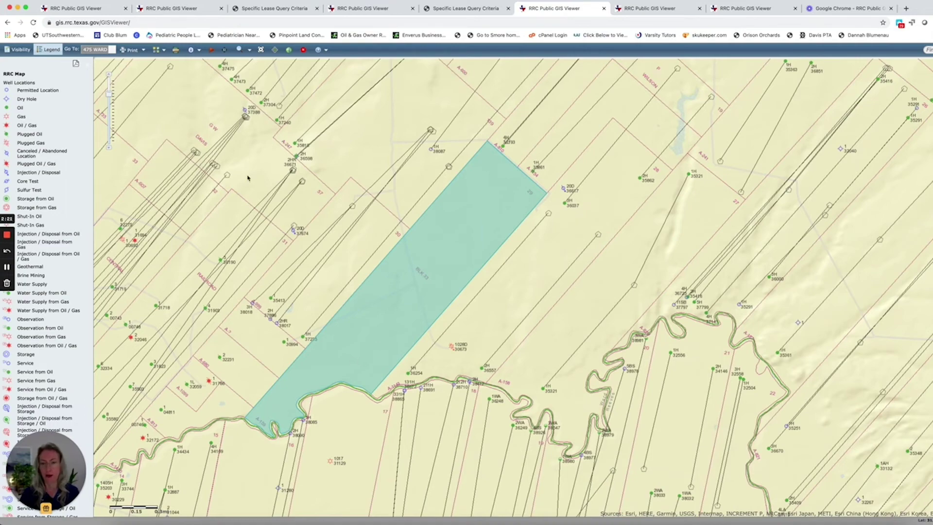
click(108, 150)
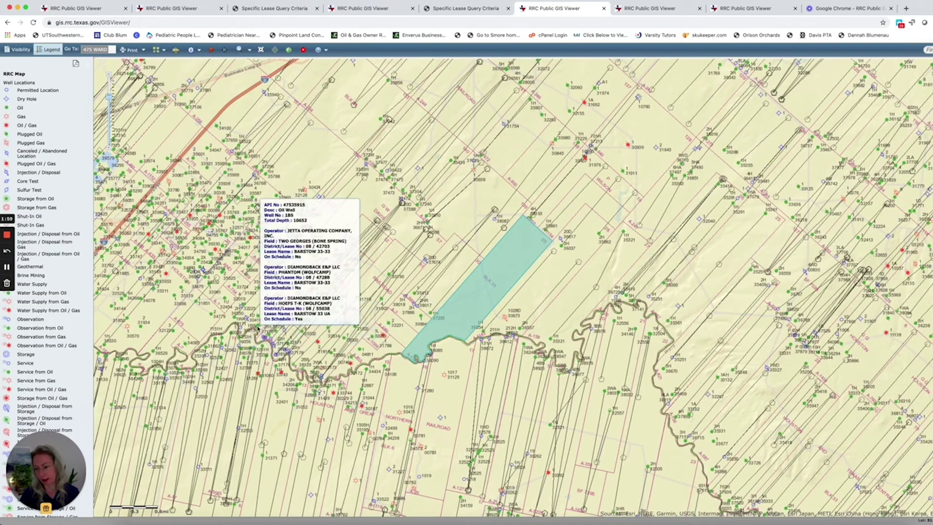
mouse_move(276, 358)
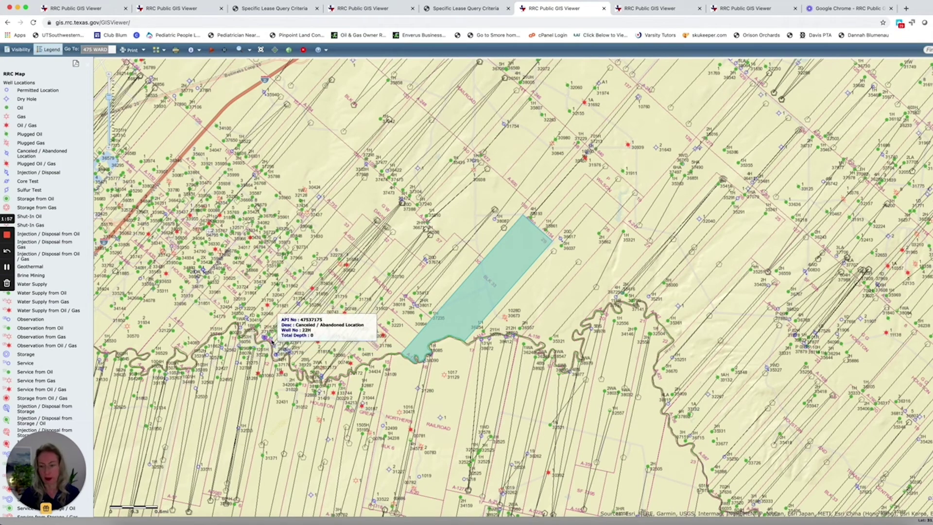
mouse_move(322, 377)
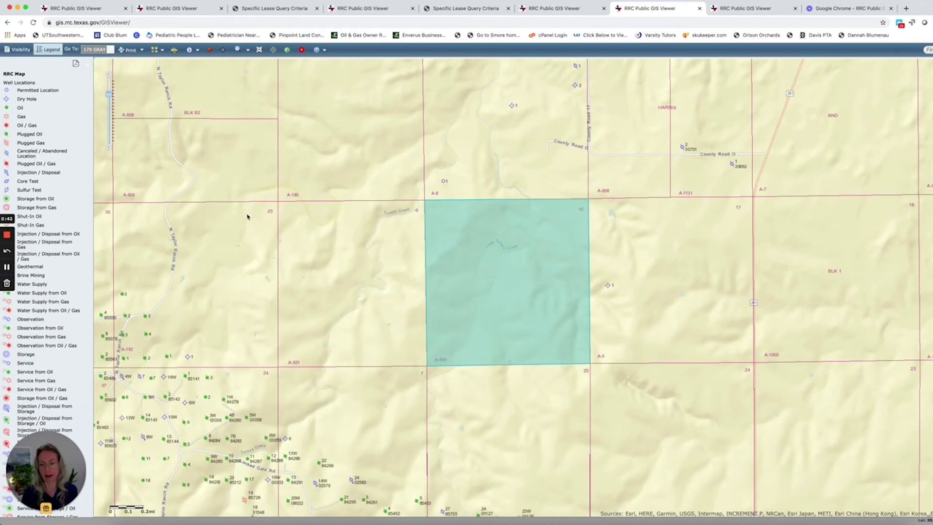
Step: Zoom out one level around the current tract, then around the Young County tract
click(109, 150)
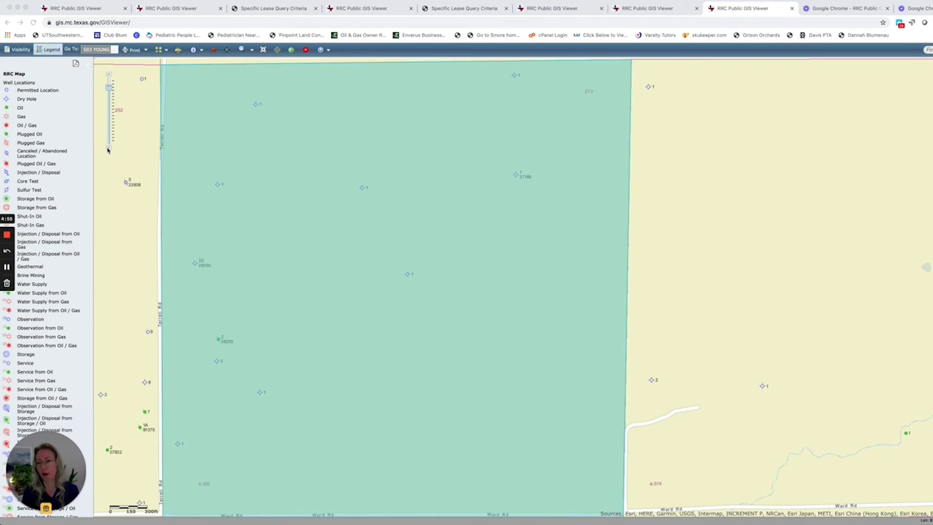
click(108, 149)
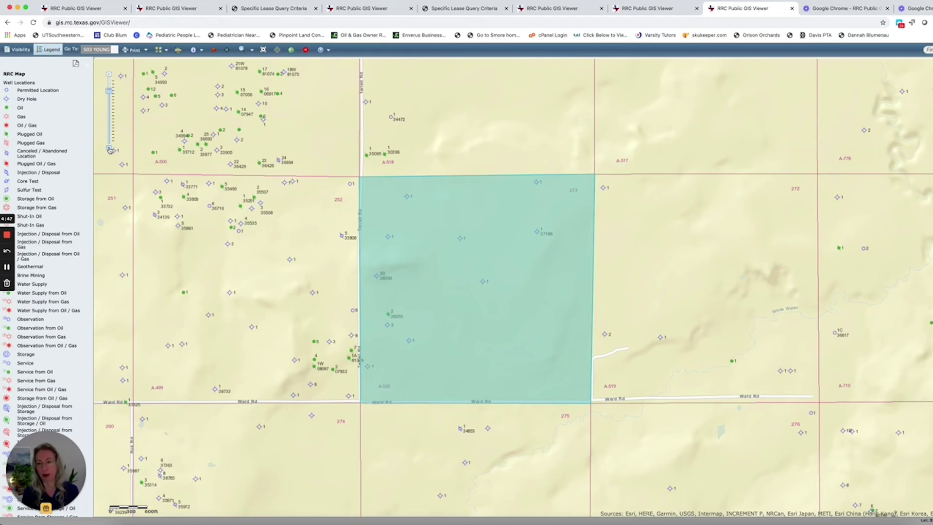
Step: Zoom out further around the Young County tract to reveal surrounding oil wells and dry holes
click(109, 148)
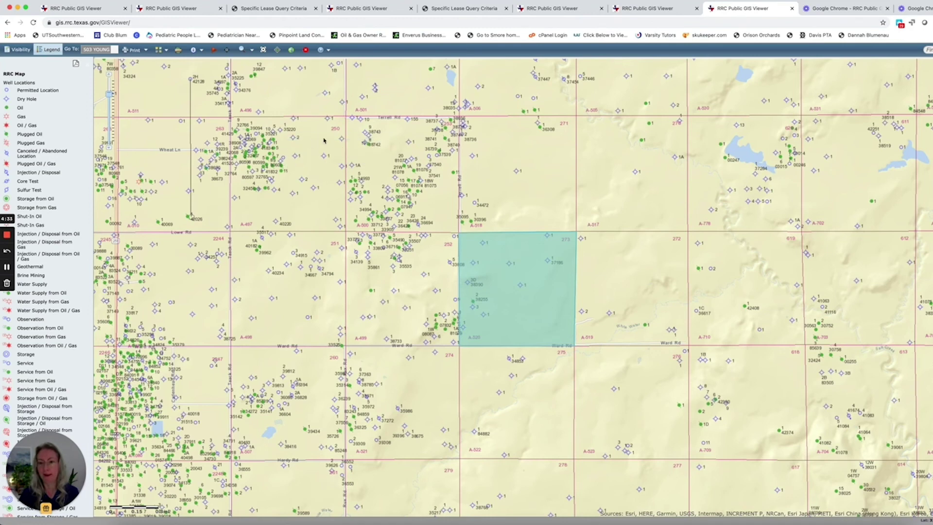
mouse_move(450, 122)
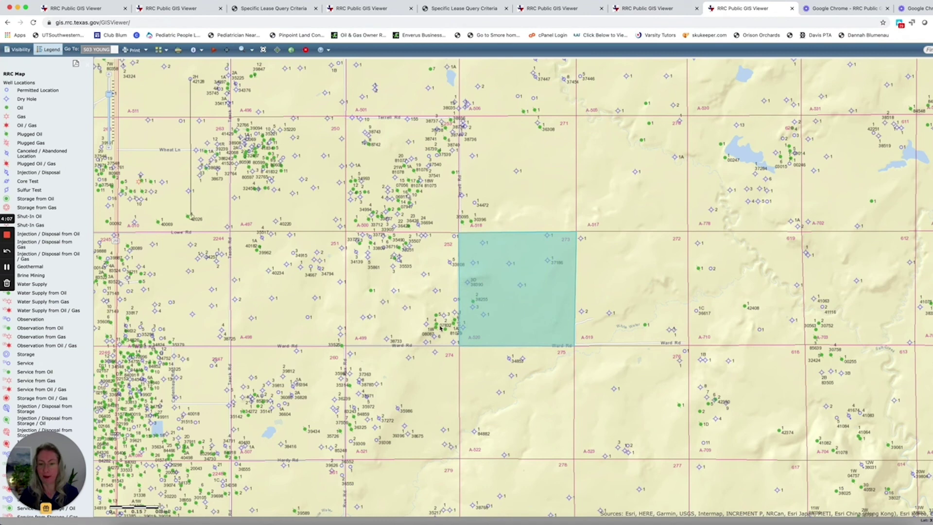
mouse_move(378, 244)
mouse_move(400, 259)
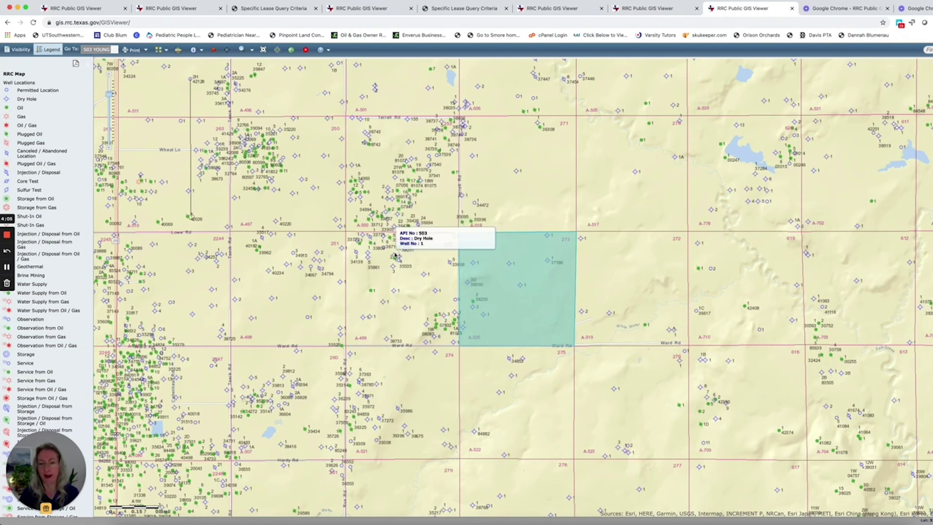